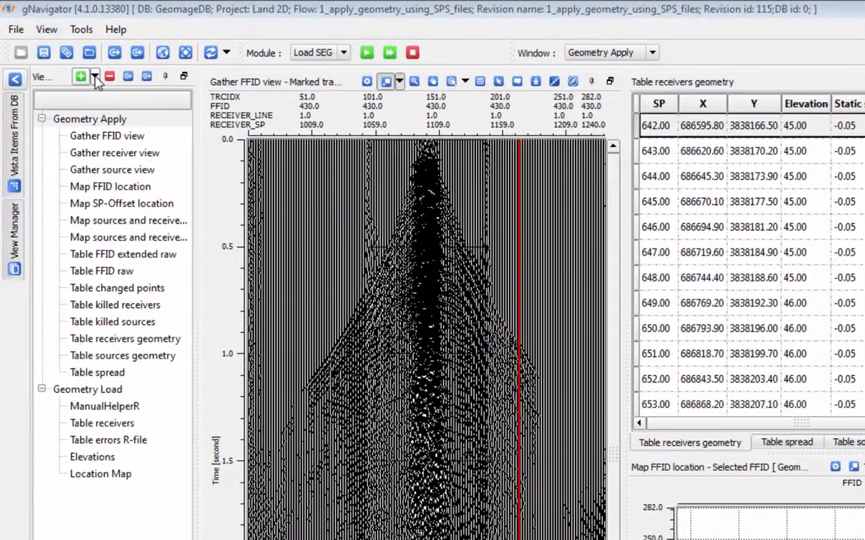
Step: Create a new view window named "load"
left_click(81, 67)
left_click(124, 113)
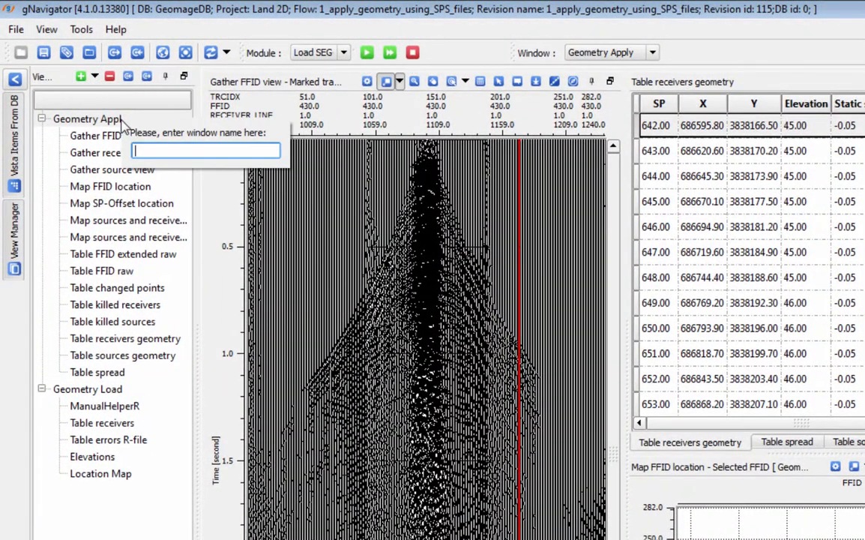
type("load")
key("Return")
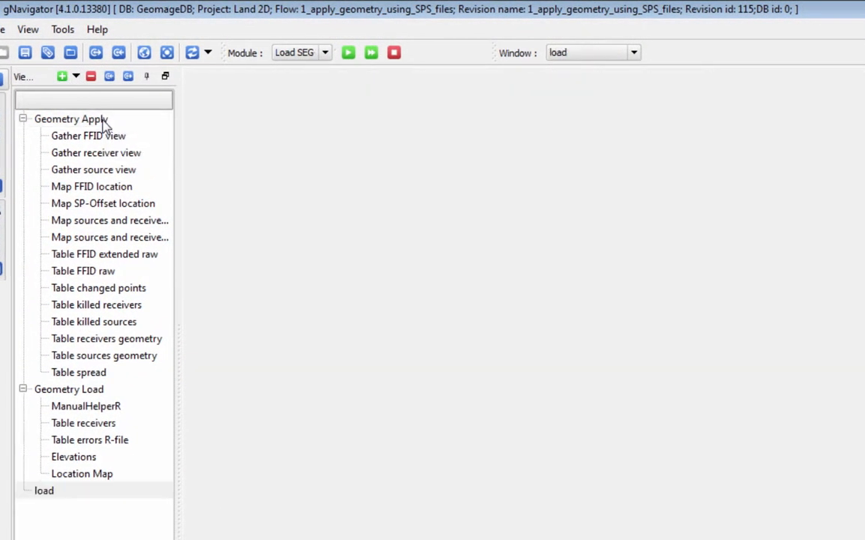
Step: Add all vista groups of the Load SEG-Y module to the load window
left_click(855, 79)
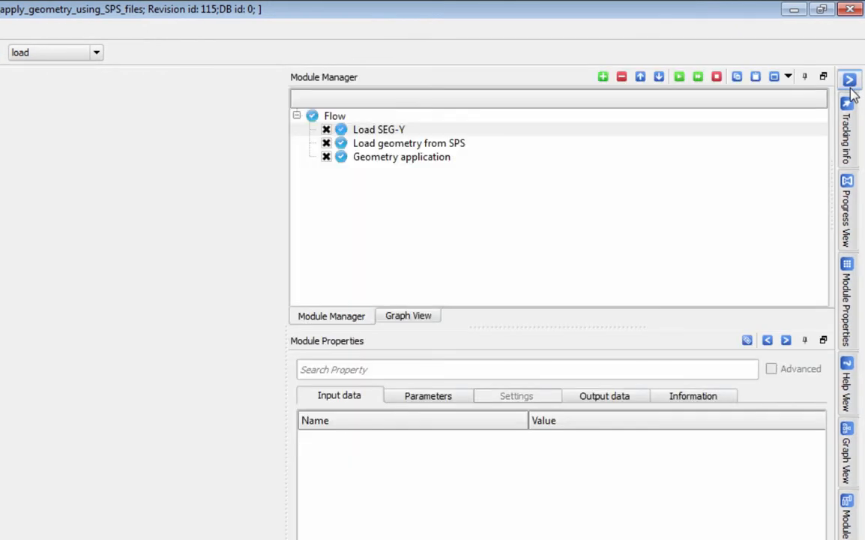
left_click(416, 130)
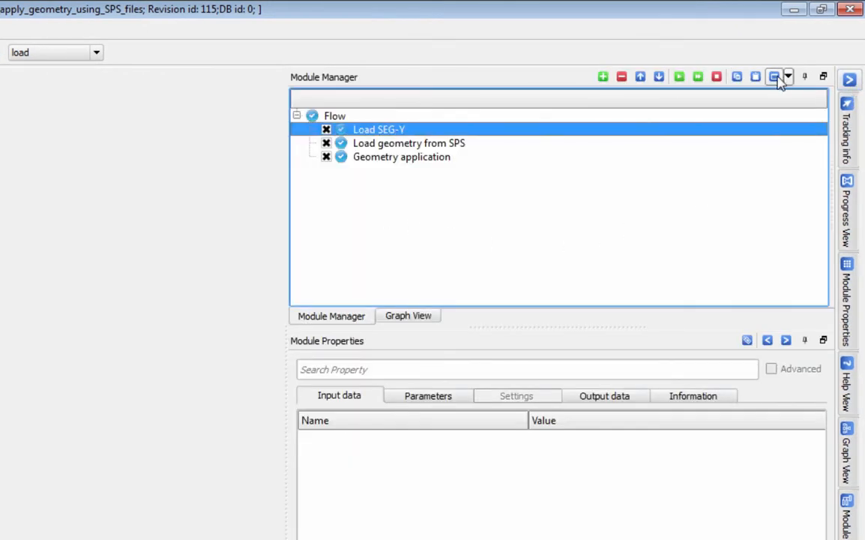
right_click(378, 130)
mouse_move(449, 177)
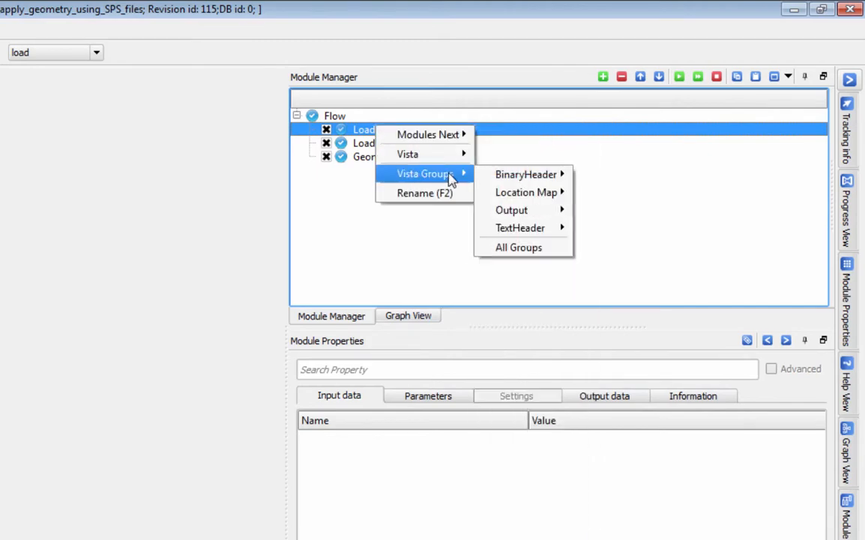
left_click(537, 251)
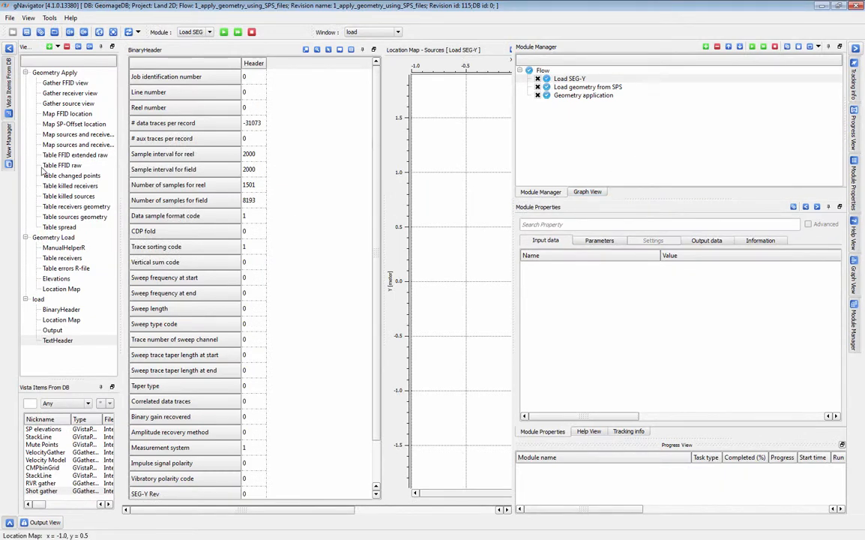
Step: Rename the load window to "load segy" and open the Geometry Apply window
left_click(43, 301)
left_click(42, 301)
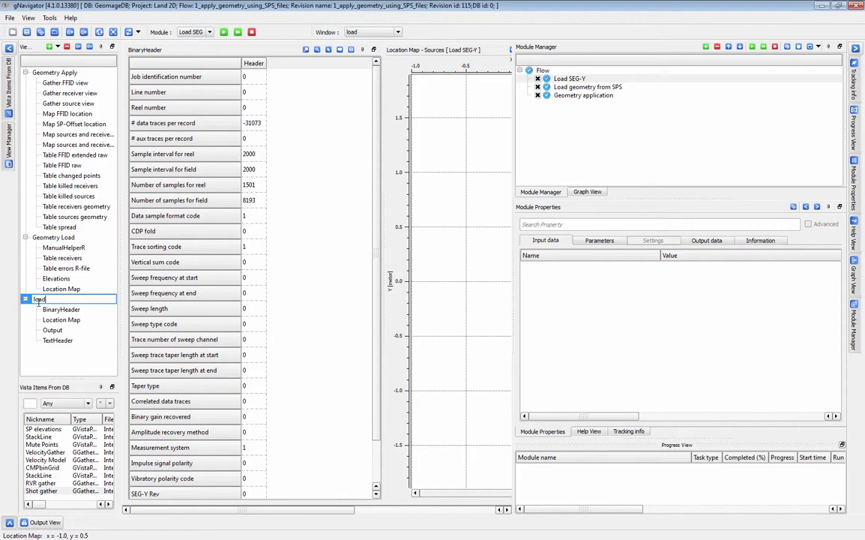
left_click(48, 73)
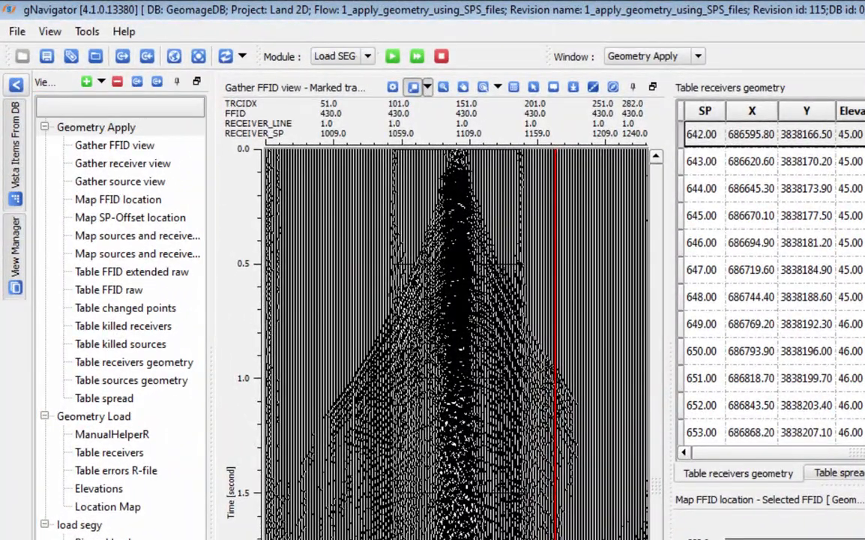
Step: Rescale the Gather FFID view horizontally by trace and stretch its time axis
scroll(436, 124, "up", 1)
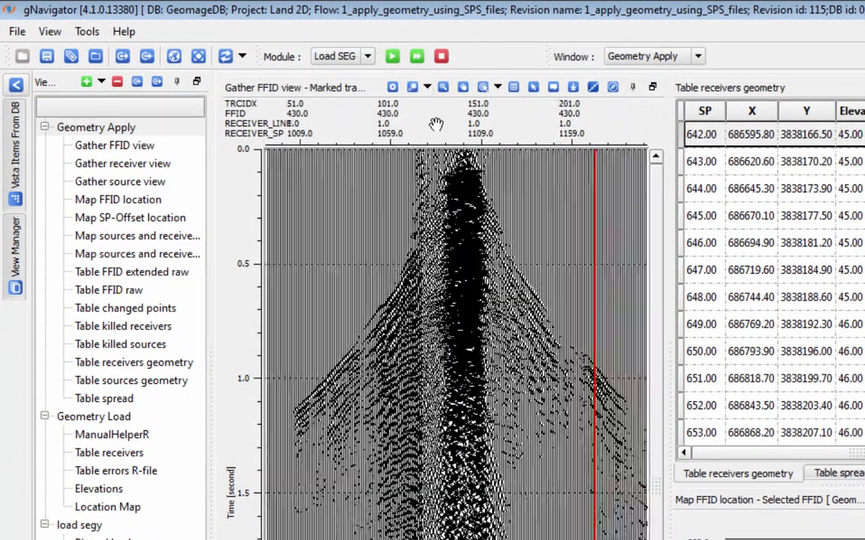
scroll(436, 124, "up", 3)
scroll(437, 123, "down", 4)
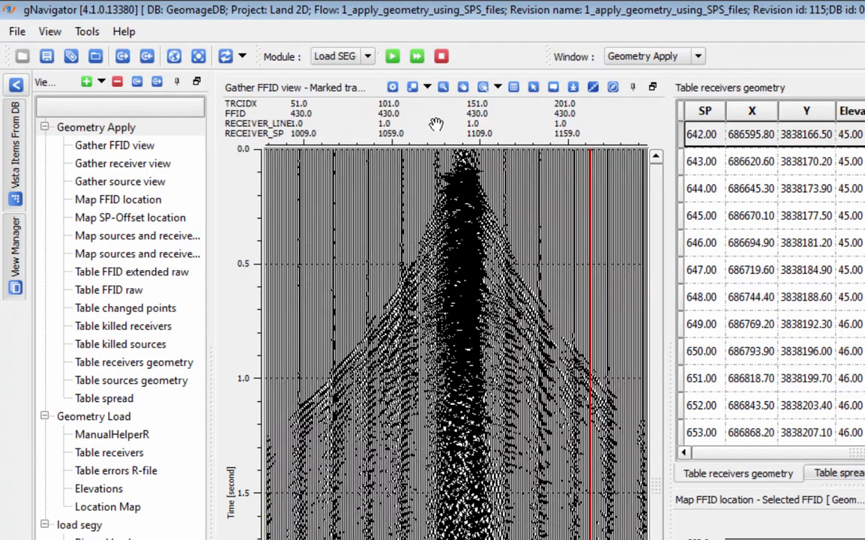
left_click_drag(241, 281, 253, 151)
Step: Zoom into progressively smaller areas of the FFID gather and zoom back out through the same levels
left_click(446, 89)
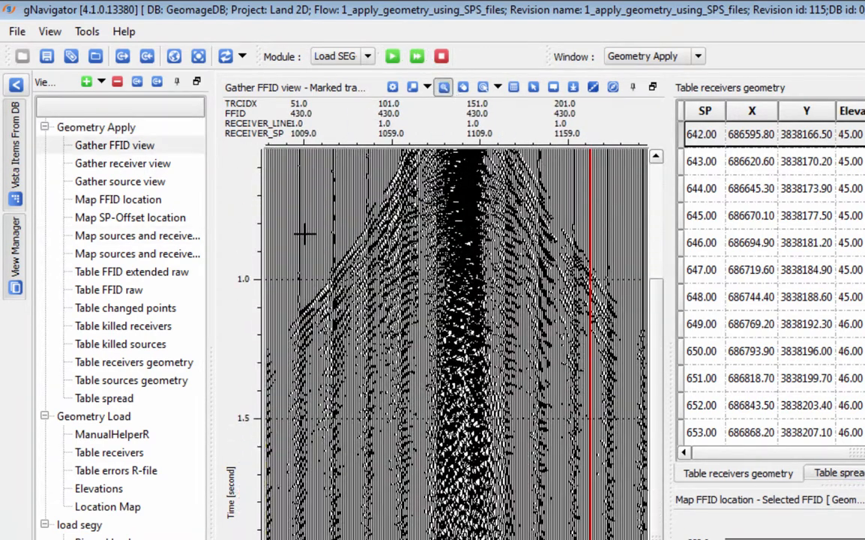
left_click_drag(303, 165, 558, 433)
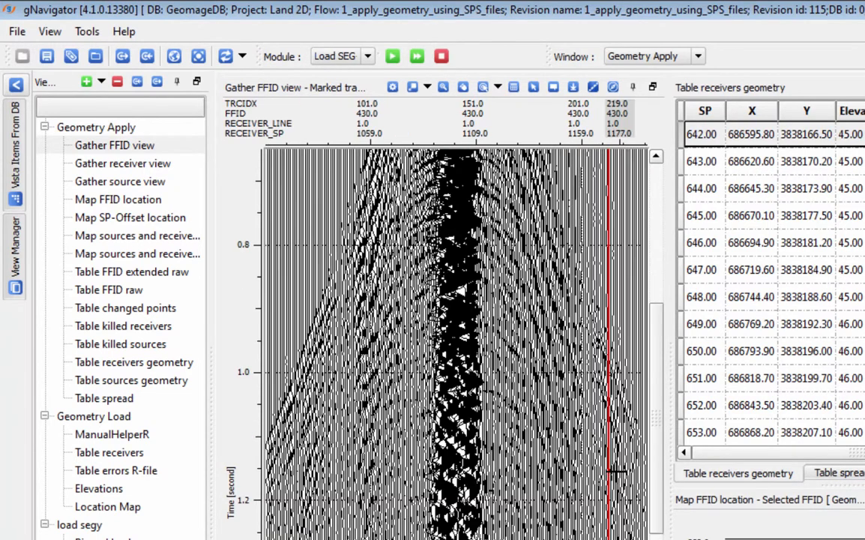
left_click_drag(305, 251, 592, 471)
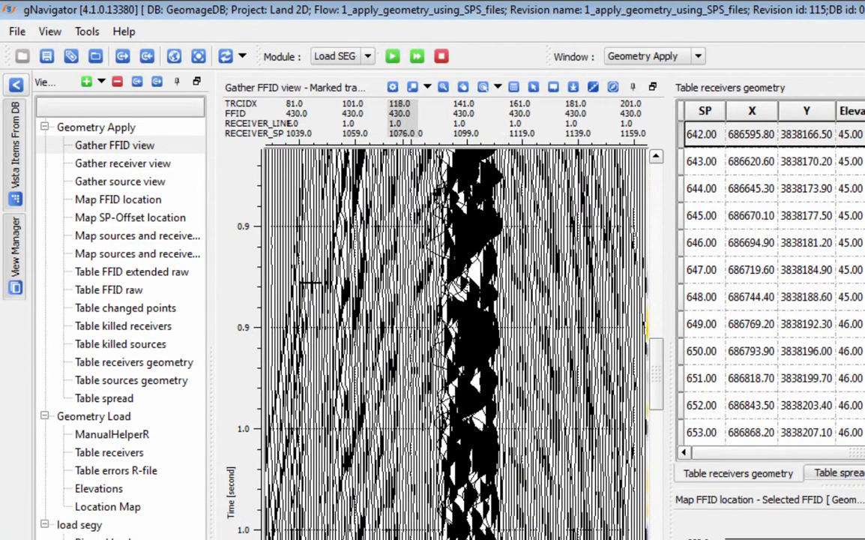
left_click_drag(310, 283, 535, 459)
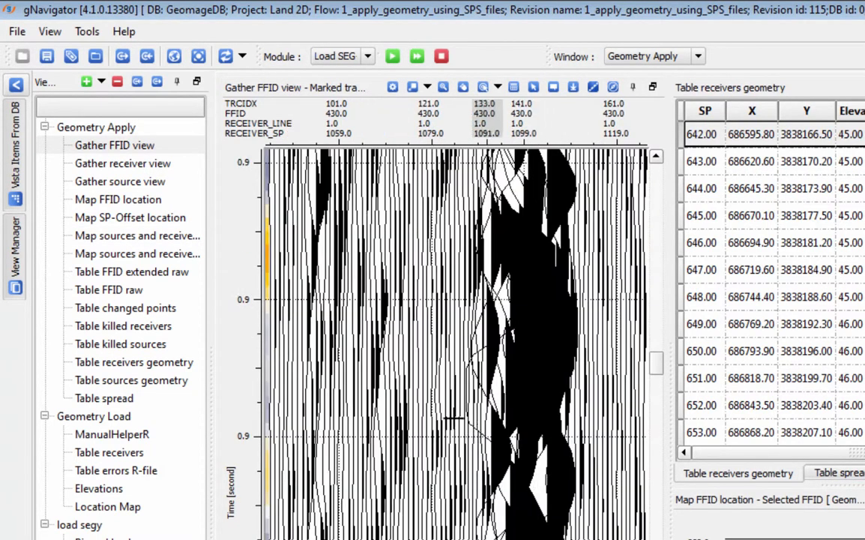
right_click(421, 390)
right_click(421, 391)
right_click(421, 390)
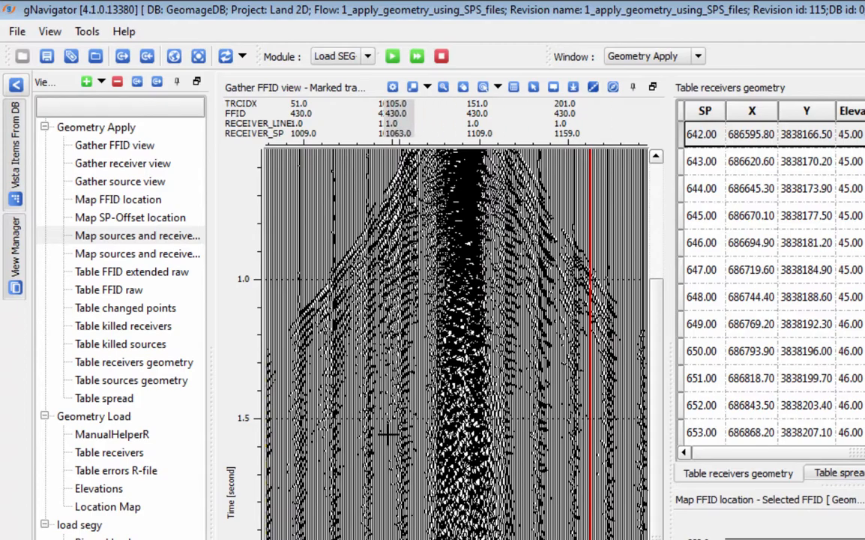
Step: Add CDP and SOURCE_SP to the trace headers in the Gather FFID view's properties
left_click(393, 87)
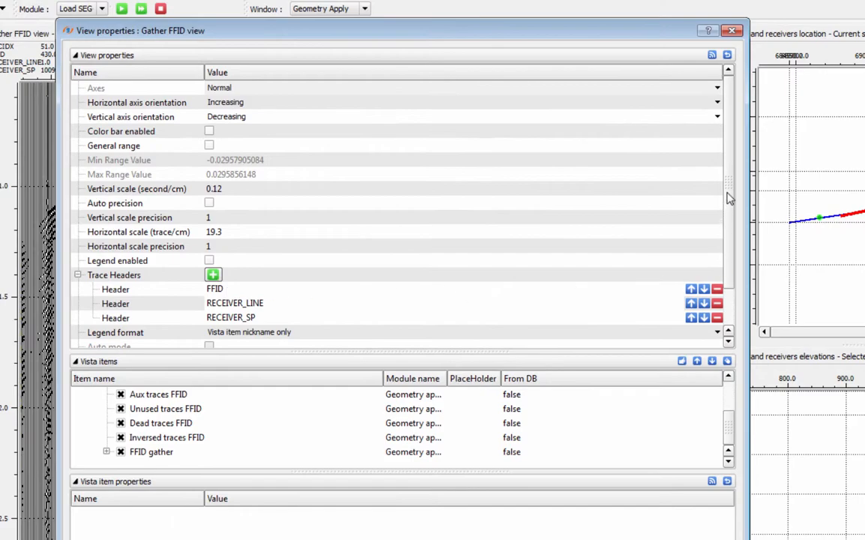
scroll(729, 197, "down", 3)
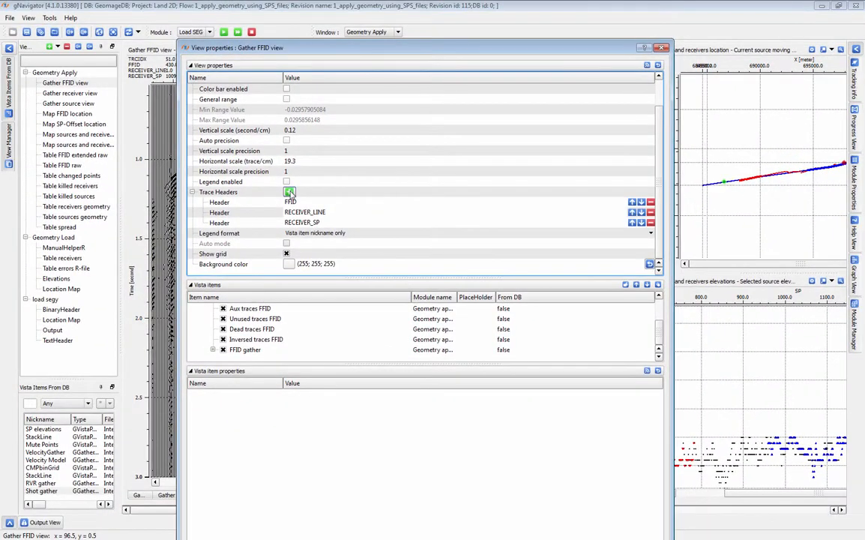
left_click(289, 192)
left_click(289, 191)
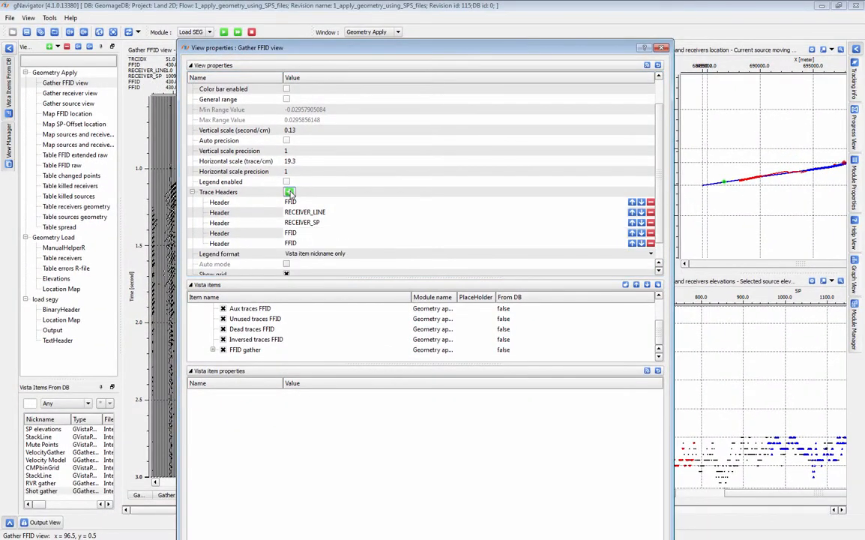
left_click(293, 233)
left_click(292, 253)
left_click(291, 243)
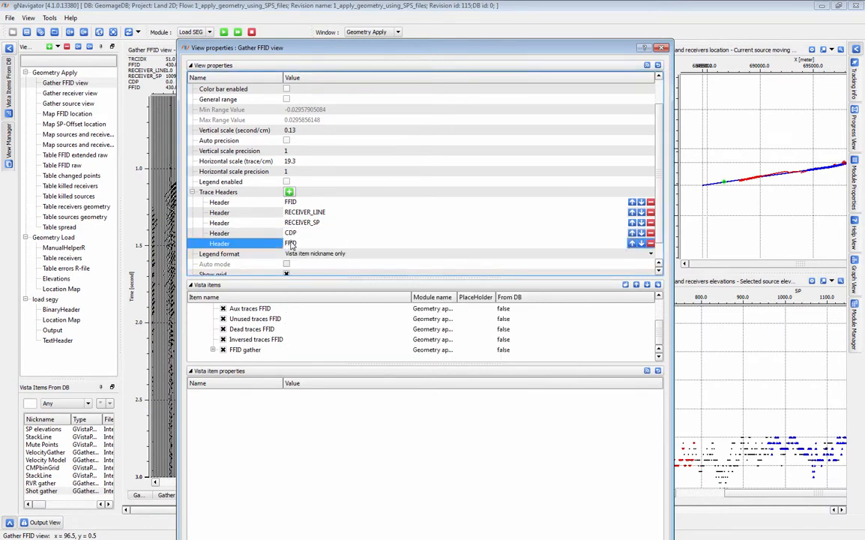
left_click(290, 244)
left_click(292, 247)
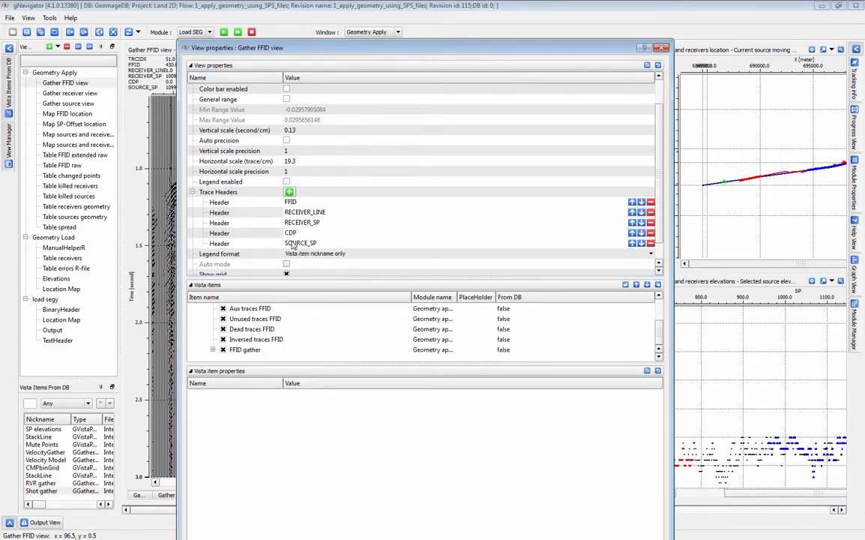
Step: Propagate the Gather FFID view's properties to all compatible gather views and make them the default
left_click_drag(318, 49, 520, 43)
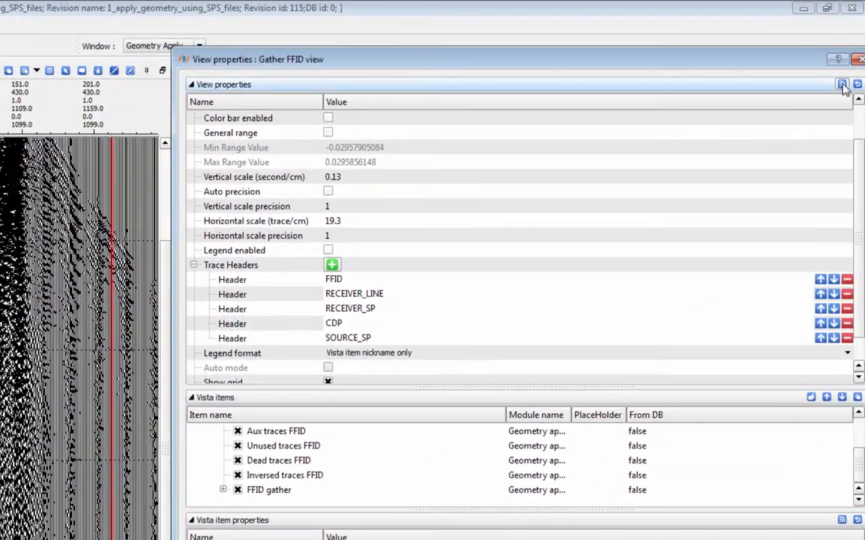
left_click(842, 84)
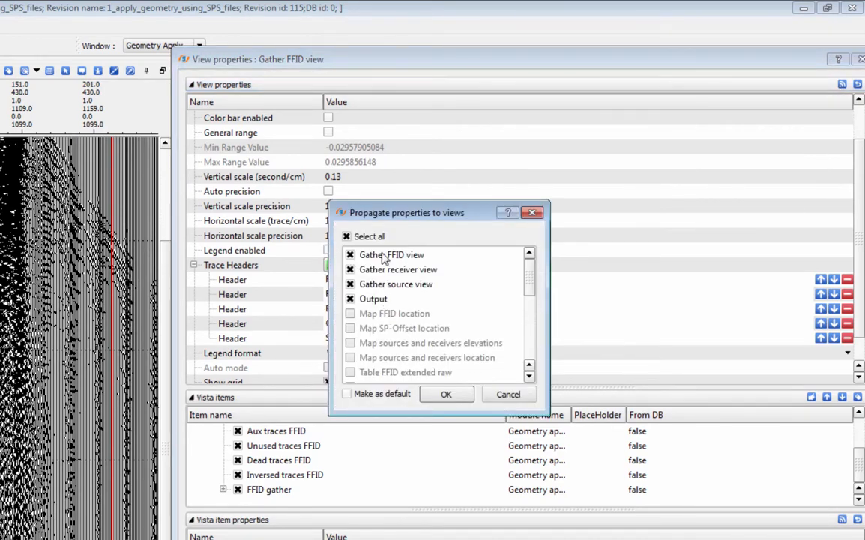
left_click(347, 394)
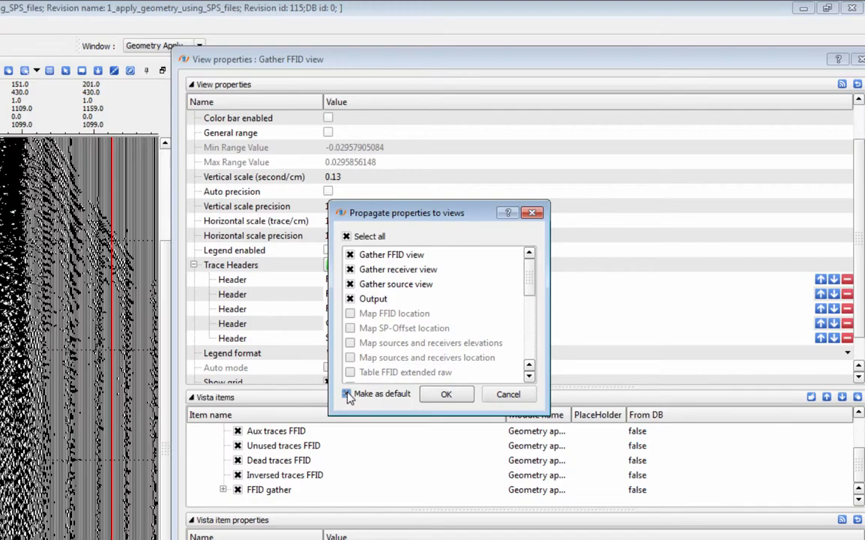
left_click(447, 395)
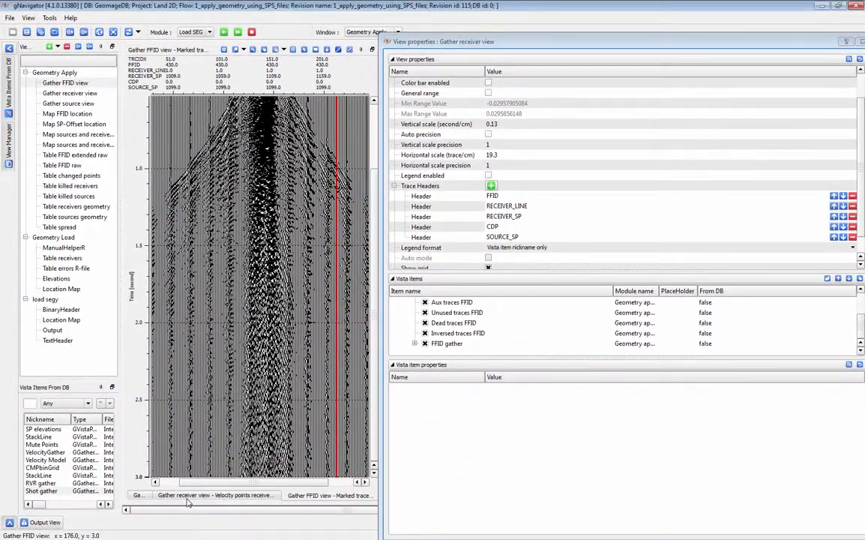
Step: Show the Gather receiver view and the Gather source view with their properties, moving the properties window upward
left_click(187, 497)
left_click(138, 496)
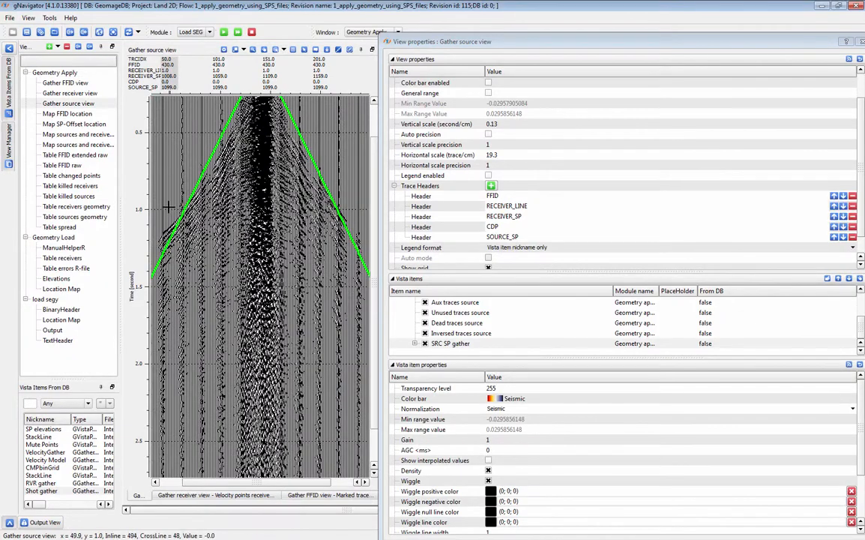
left_click_drag(702, 43, 652, 24)
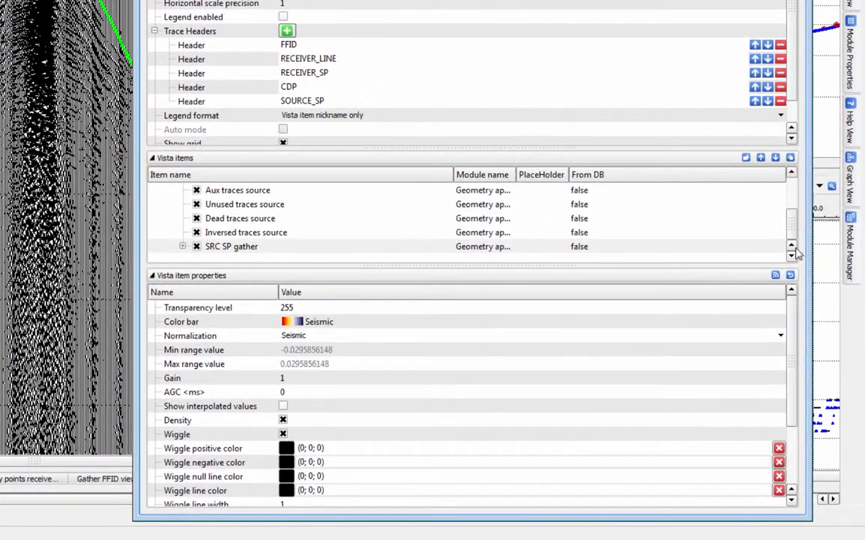
Step: Turn the SRC SP gather's wiggle display off and back on
left_click(283, 434)
left_click(283, 434)
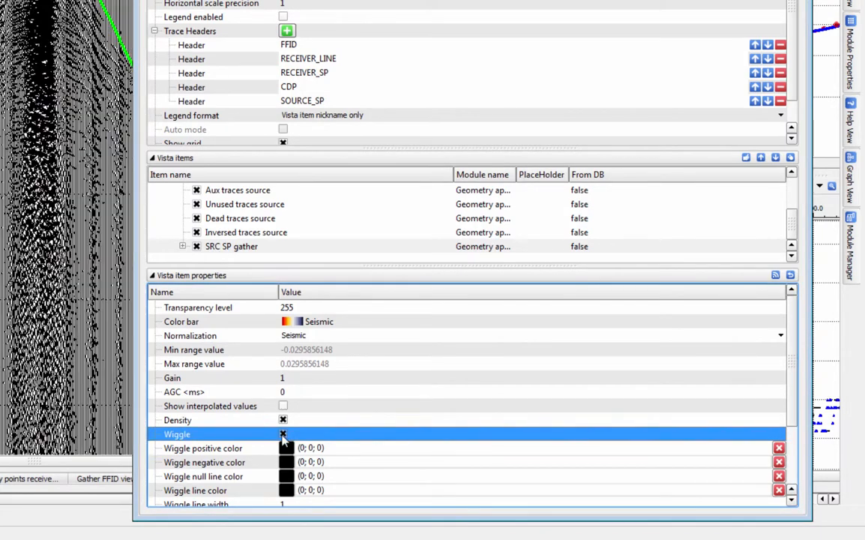
Step: Enlarge the vista items list and select Velocity points source view, keeping its display enabled after toggling it
left_click(795, 231)
left_click_drag(793, 227, 795, 203)
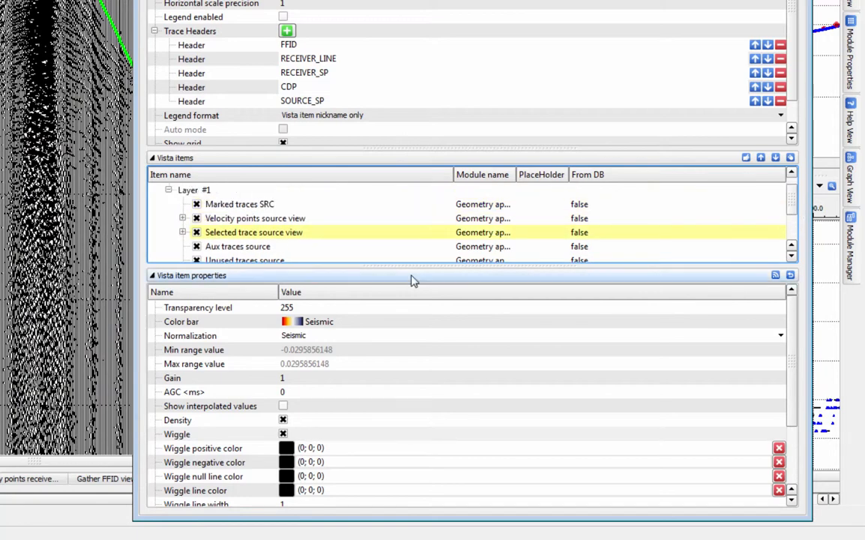
left_click(207, 209)
left_click_drag(501, 147, 510, 66)
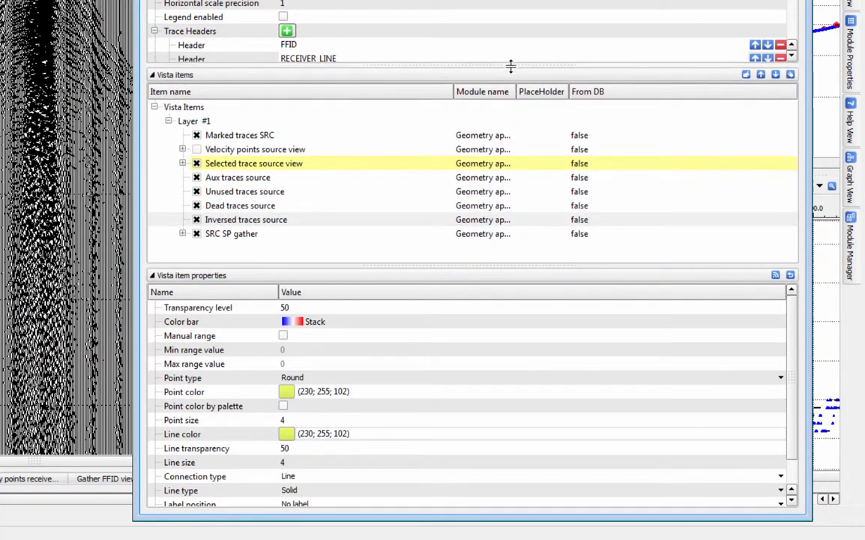
left_click(197, 149)
left_click(199, 153)
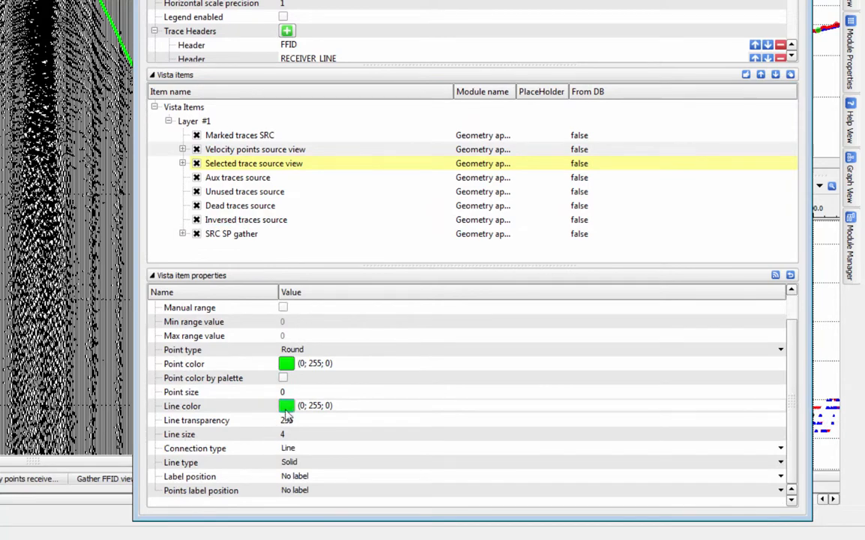
Step: Set the line color of the Velocity points source view to pink (255; 0; 127)
left_click(286, 405)
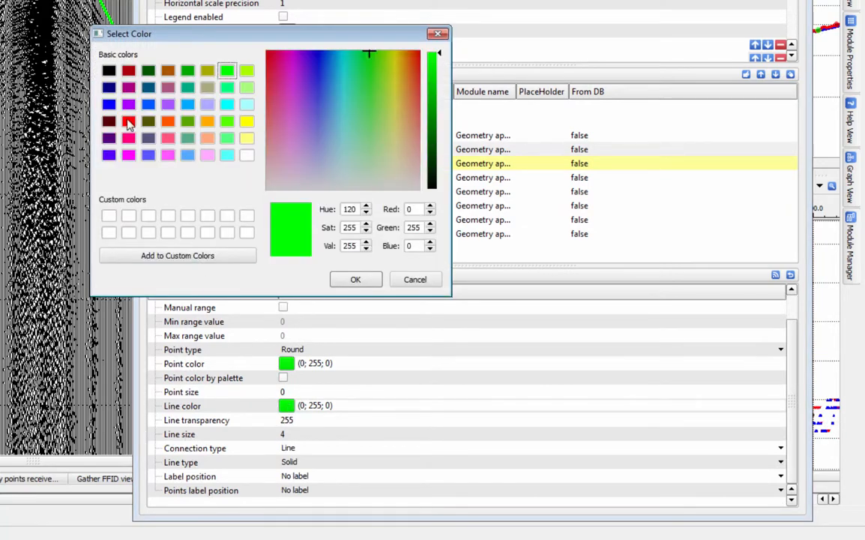
left_click(129, 139)
left_click(356, 282)
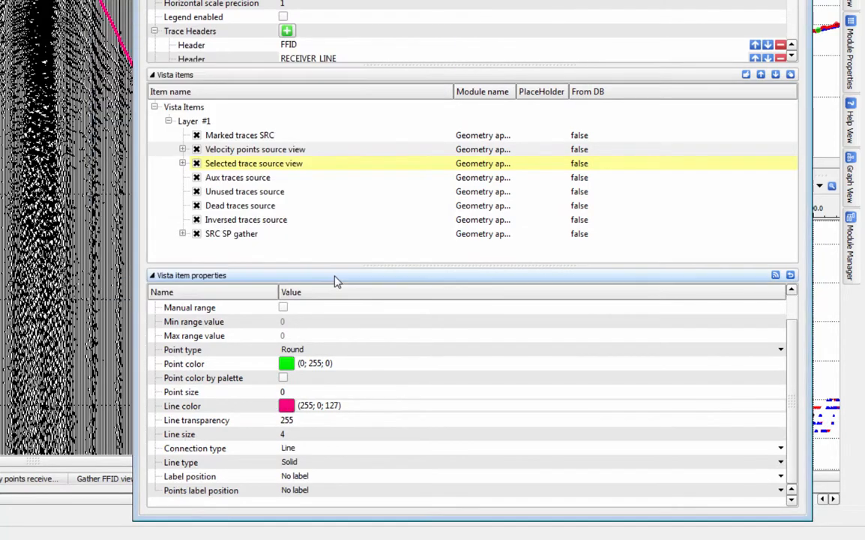
Step: Show the SRC SP gather's properties and switch the velocity points line off and on again
left_click(231, 234)
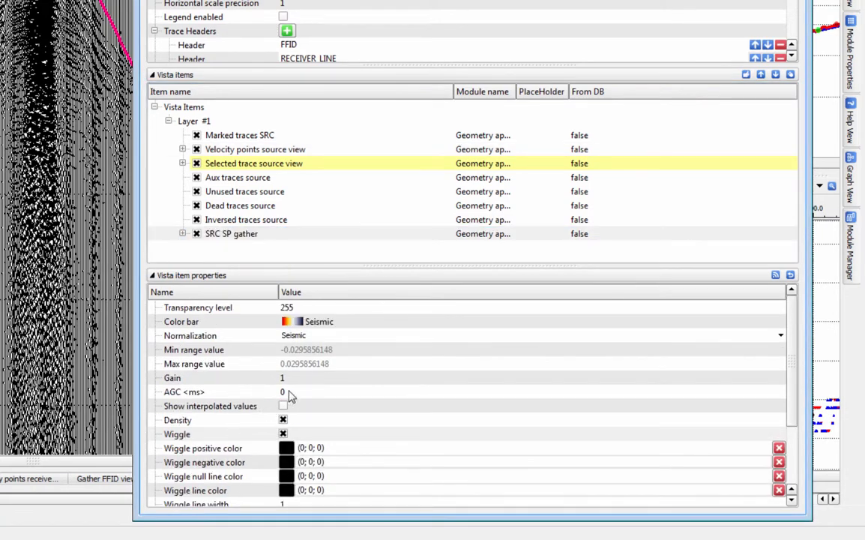
left_click(251, 234)
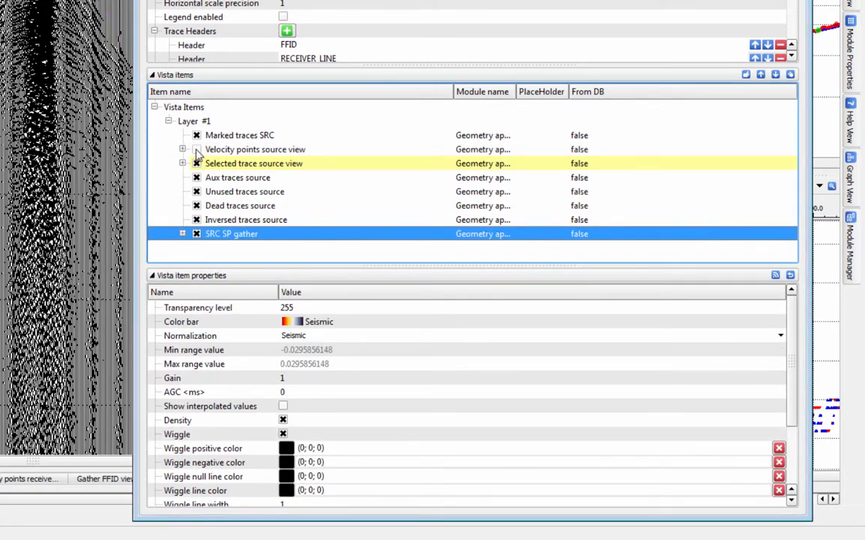
left_click(197, 151)
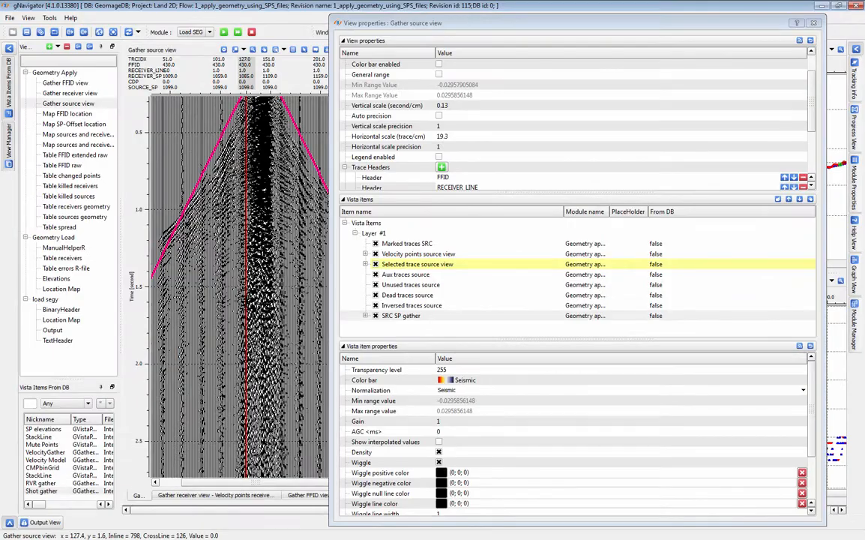
Step: Cycle the stacking order of the vista items in the Gather source view until SRC SP gather is last in Layer #1 again
scroll(246, 300, "up", 2)
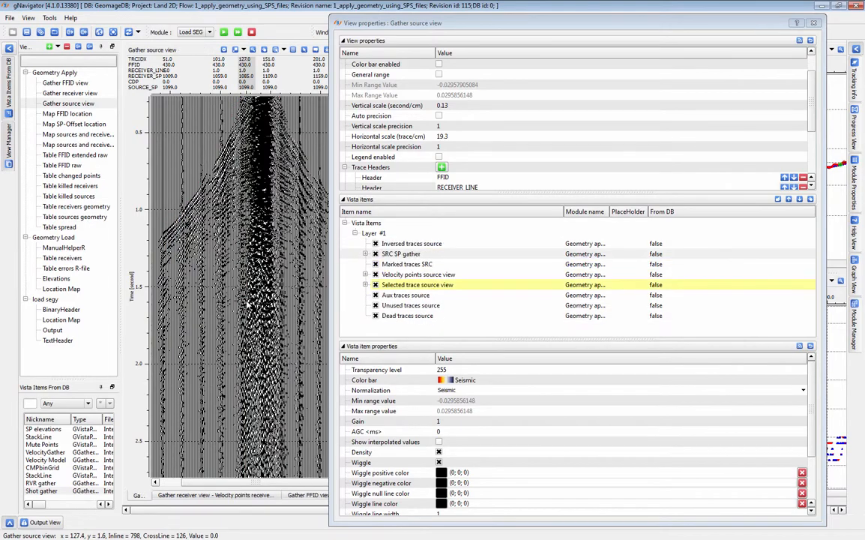
scroll(247, 299, "down", 1)
scroll(246, 299, "up", 1)
scroll(247, 303, "down", 2)
scroll(247, 302, "up", 2)
scroll(247, 303, "down", 7)
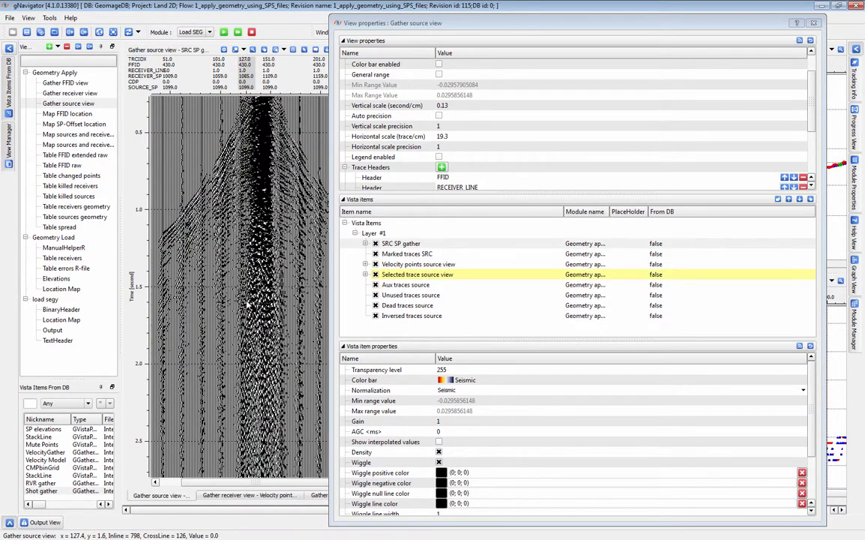
scroll(247, 303, "down", 3)
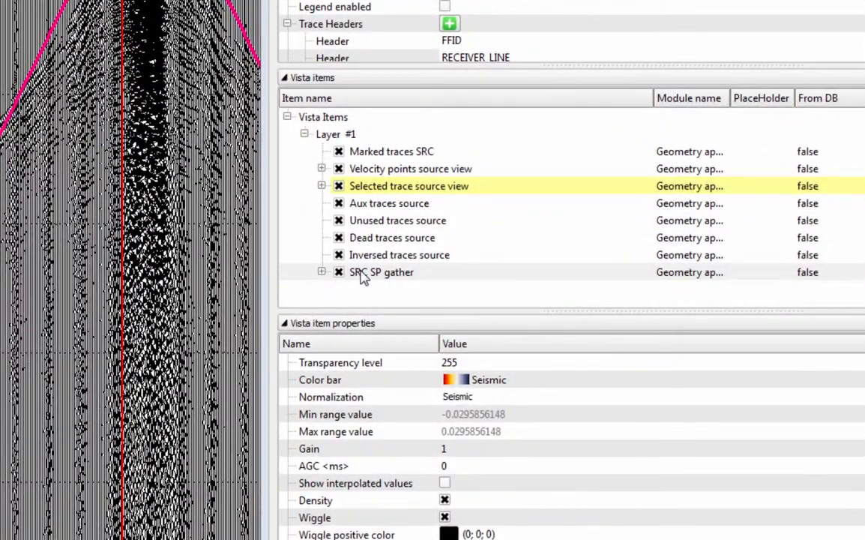
Step: Save the SRC SP gather vista item to the database with the nickname Shot Gather and close the view properties
left_click(363, 275)
right_click(363, 274)
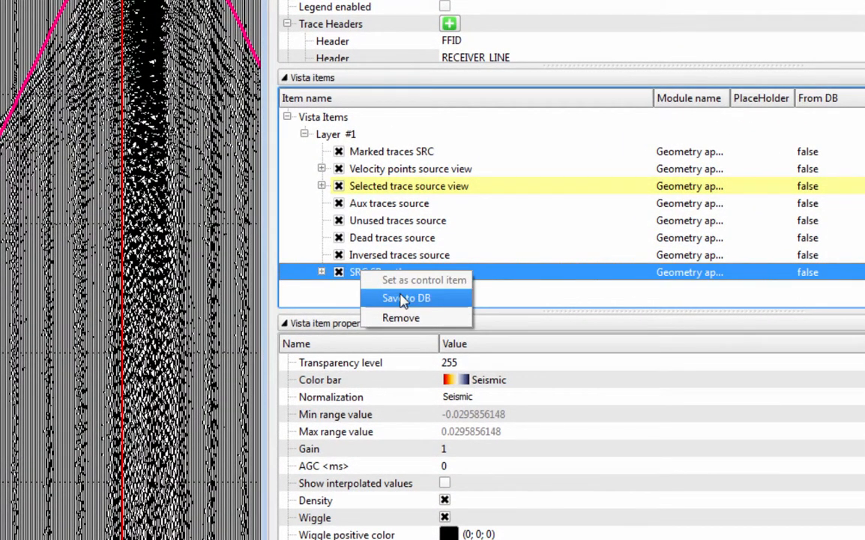
left_click(403, 298)
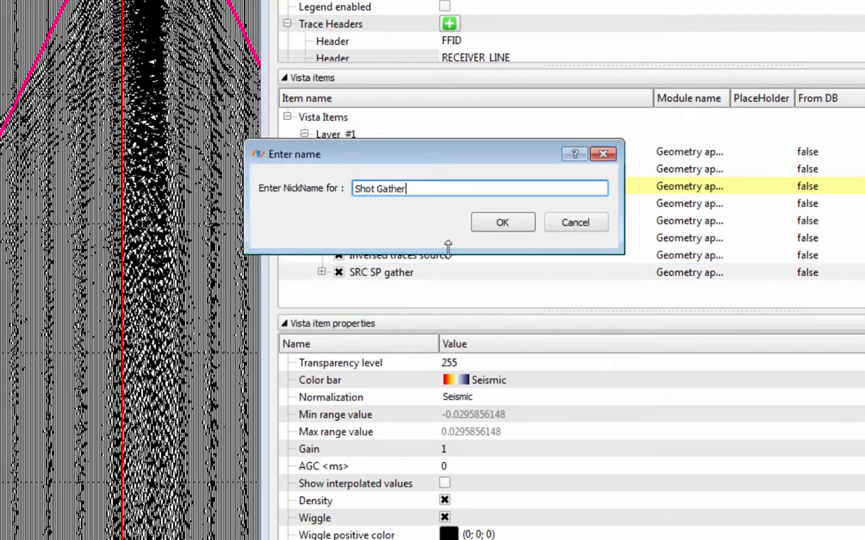
key("Return")
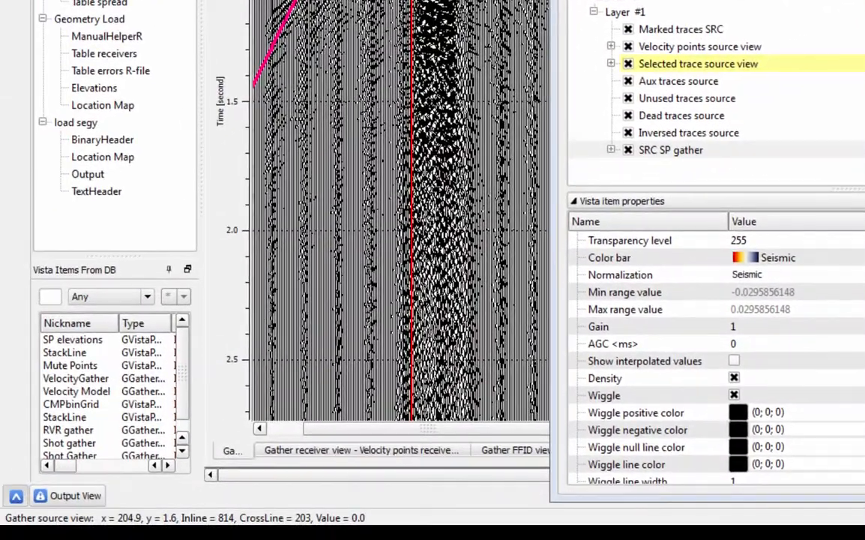
key("Escape")
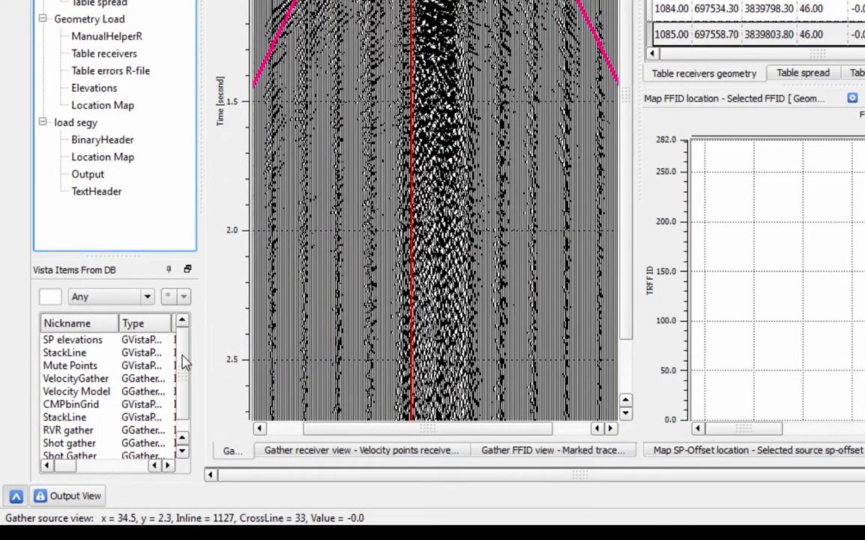
Step: Add the Shot Gather item from the database to the Gather receiver view on the Trace-Time axes, and switch its visibility off
scroll(184, 375, "down", 1)
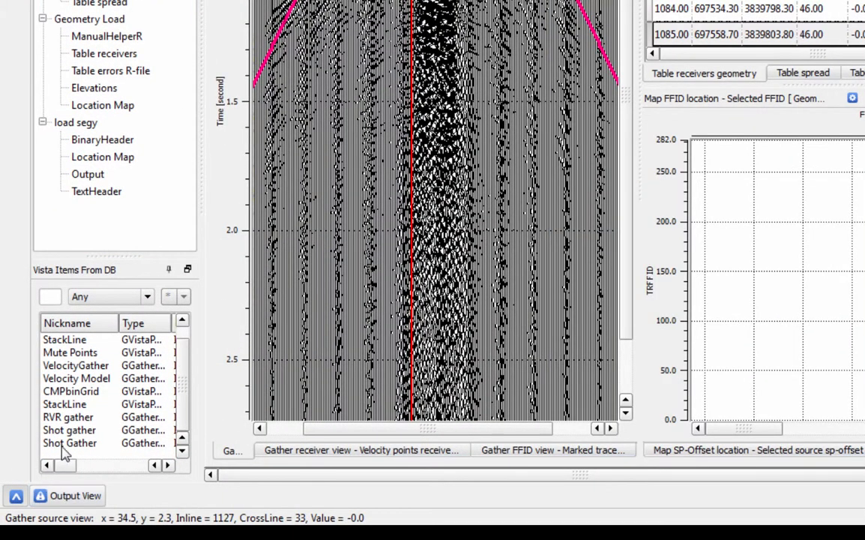
left_click(422, 450)
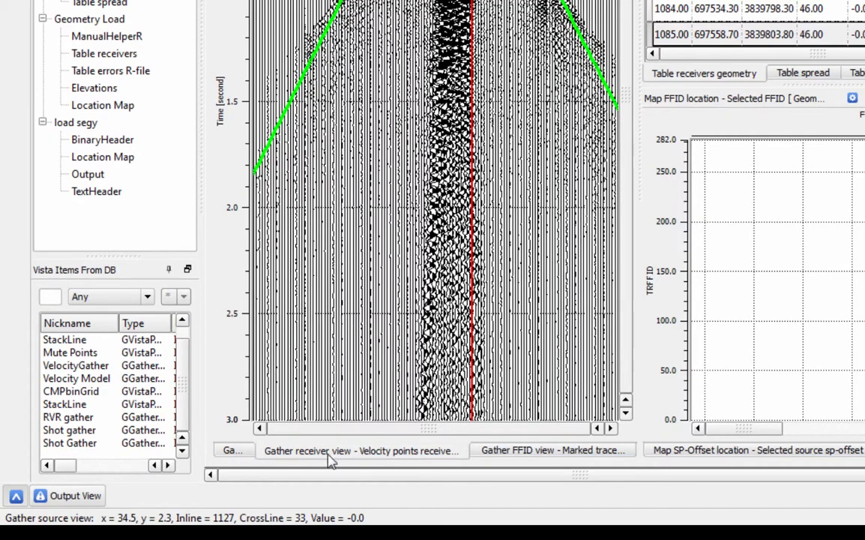
left_click_drag(73, 447, 300, 228)
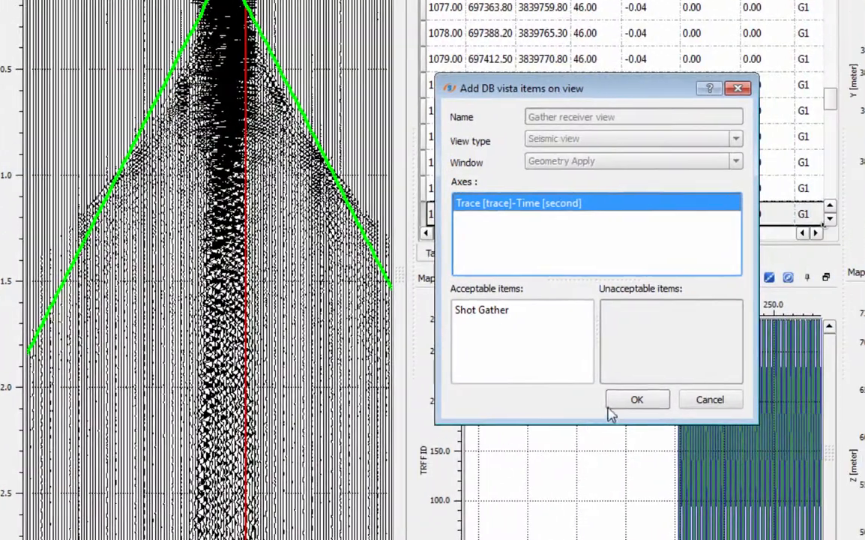
left_click(637, 401)
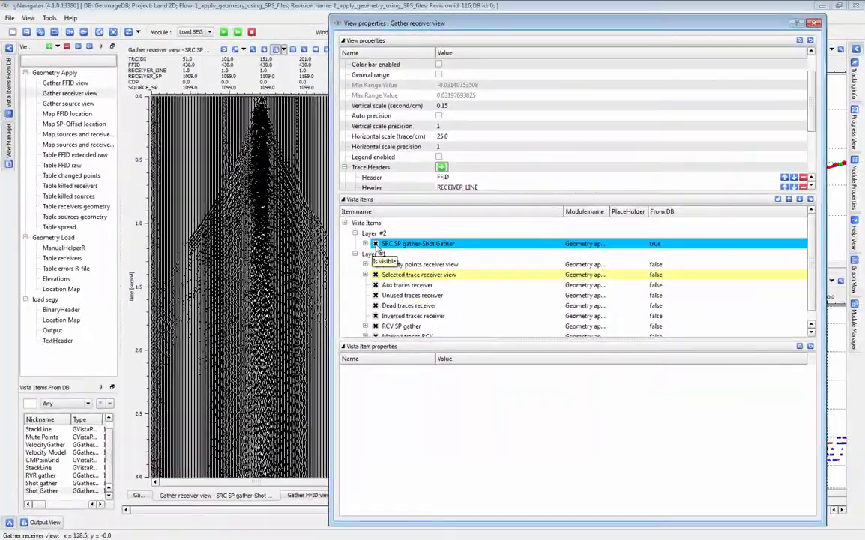
left_click(375, 244)
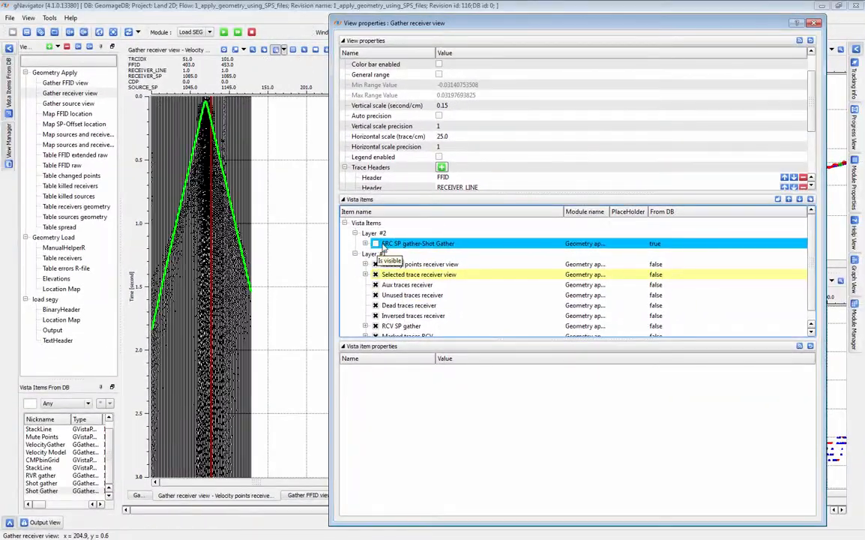
left_click(816, 23)
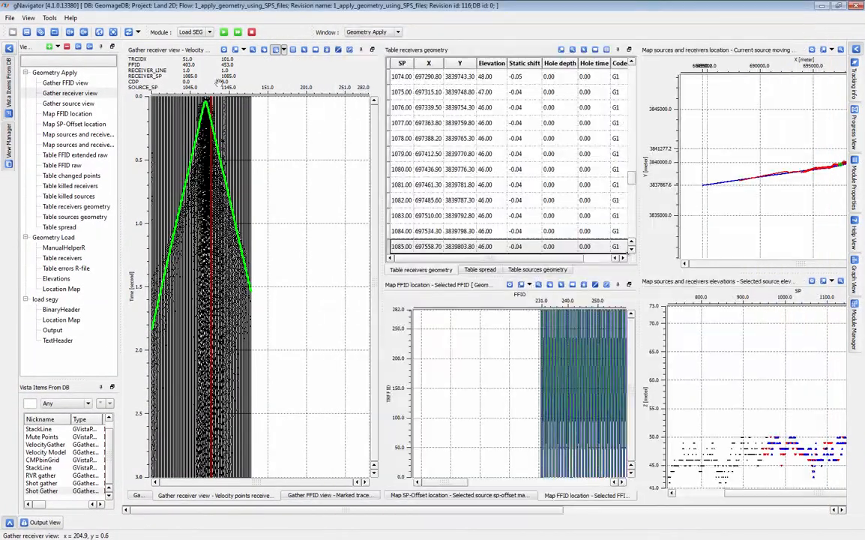
Step: Dock the Gather receiver view beside the Gather FFID view, and display the headers of traces 93 and 143 in the FFID view
left_click_drag(151, 50, 268, 200)
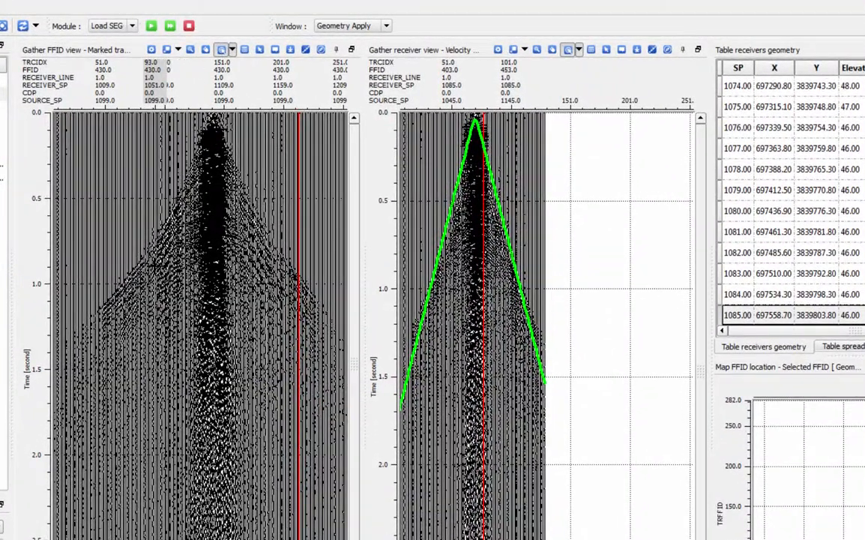
left_click(155, 300)
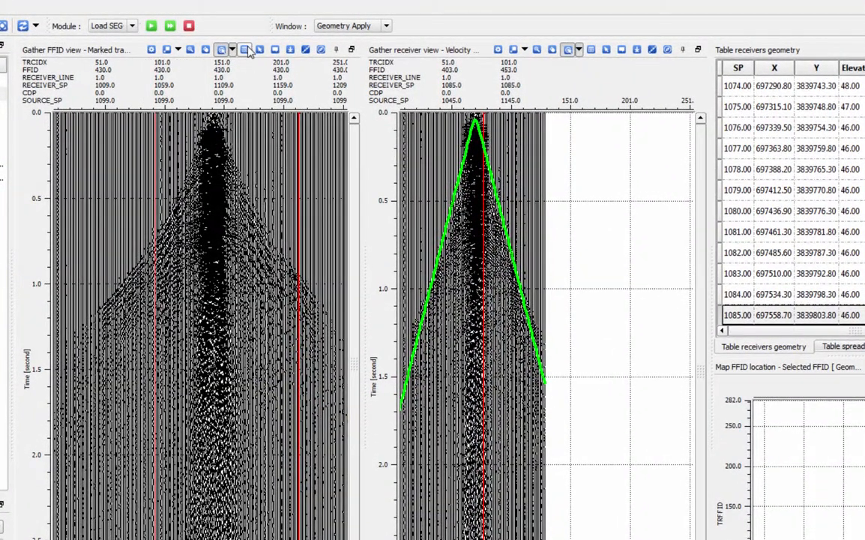
left_click(246, 49)
left_click(194, 378)
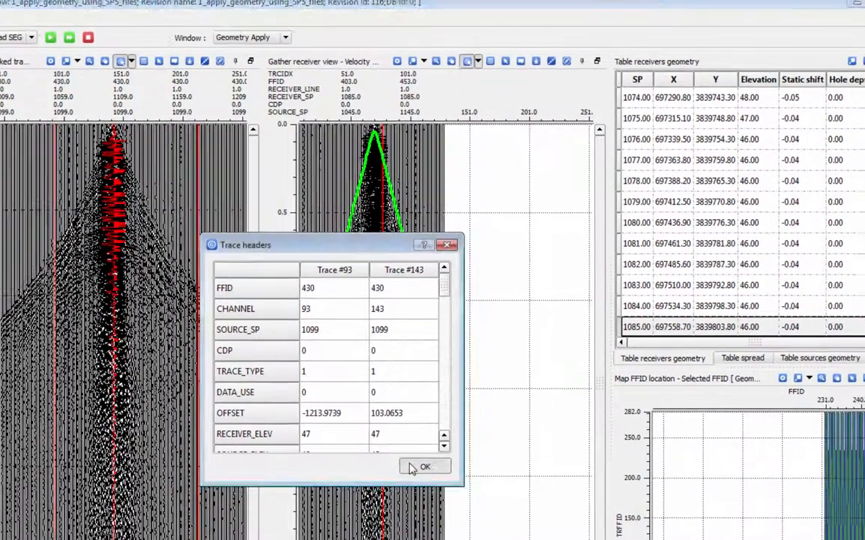
left_click(419, 467)
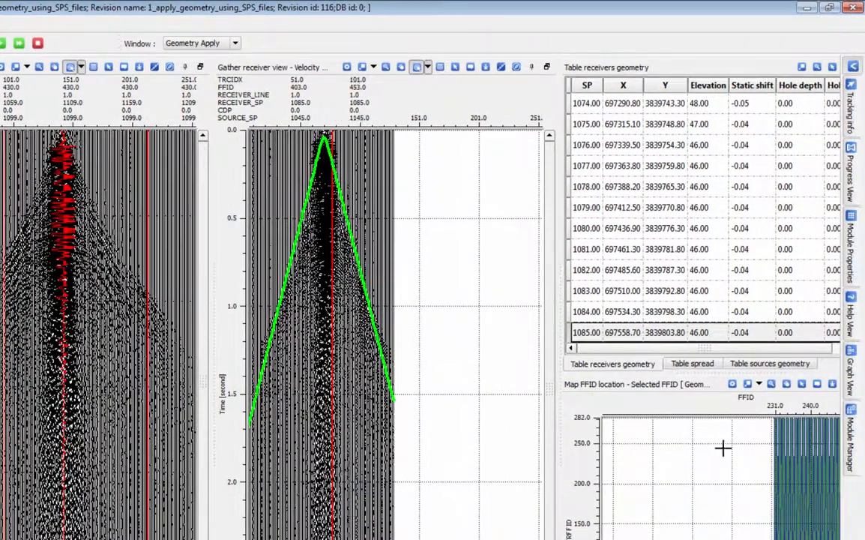
Step: Show the tracking info and measure a slanted distance above the survey line on the sources and receivers location map with the ruler
left_click(849, 109)
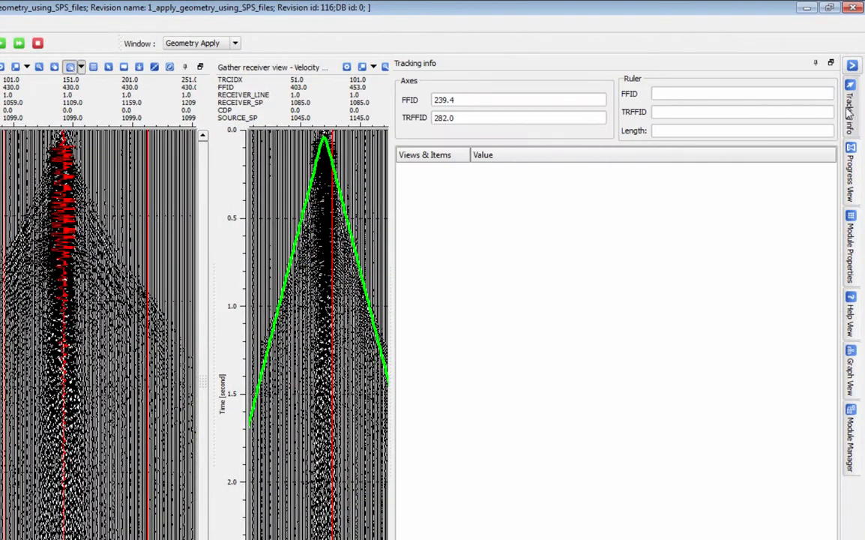
left_click_drag(52, 537, 143, 537)
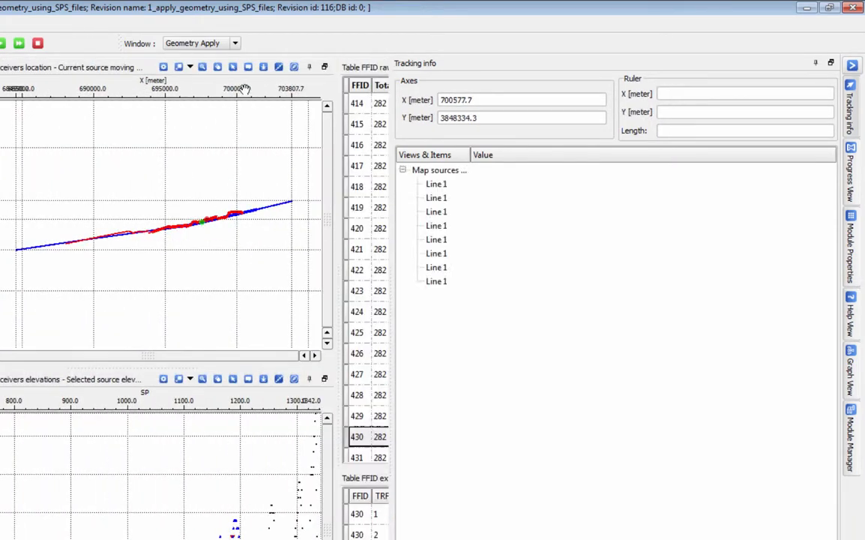
left_click(279, 67)
left_click_drag(86, 206, 224, 176)
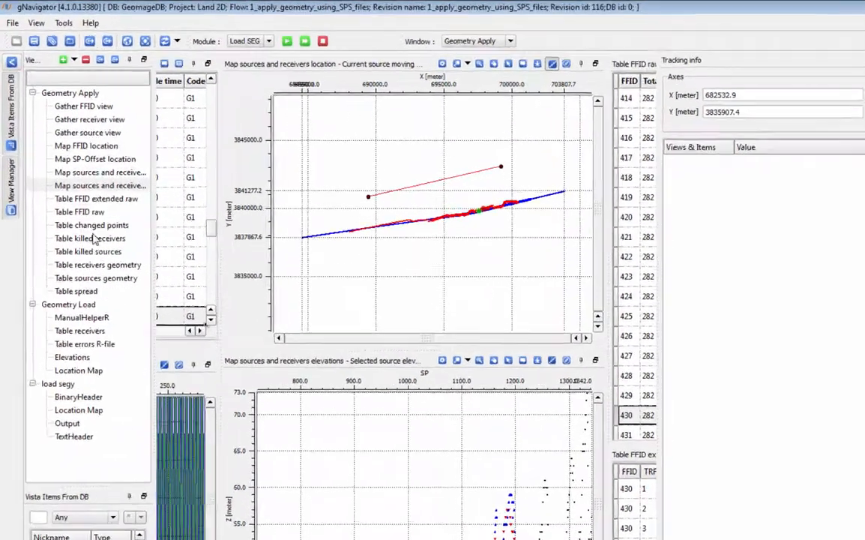
Step: Remove the Table changed points view from the Geometry Apply window
right_click(80, 177)
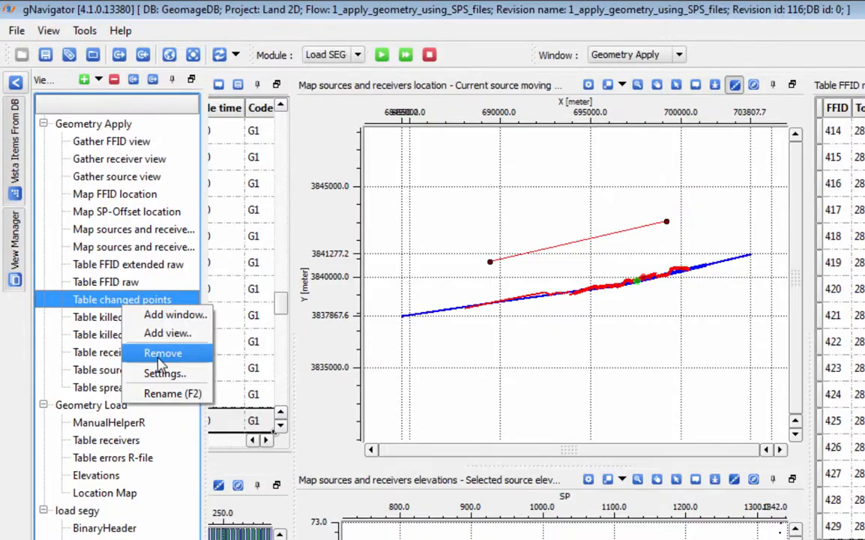
left_click(162, 353)
left_click(694, 478)
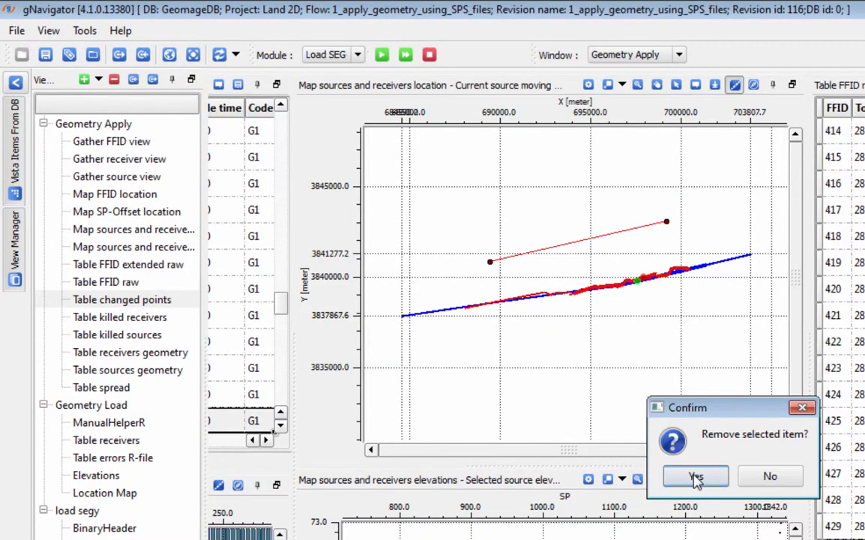